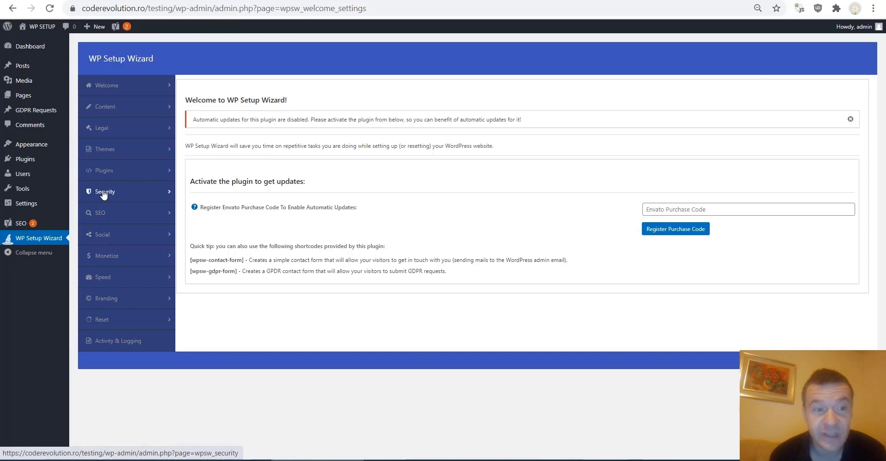
Step: Open the Website Security settings in the Security section of the setup wizard
{"action": "left_click", "coordinate": [103, 192]}
{"action": "left_click", "coordinate": [103, 171]}
{"action": "left_click", "coordinate": [108, 150]}
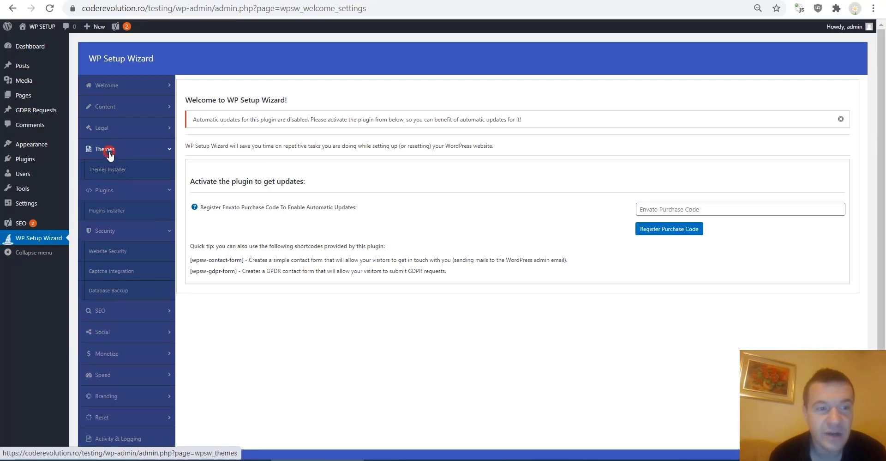
{"action": "left_click", "coordinate": [108, 154]}
{"action": "left_click", "coordinate": [102, 170]}
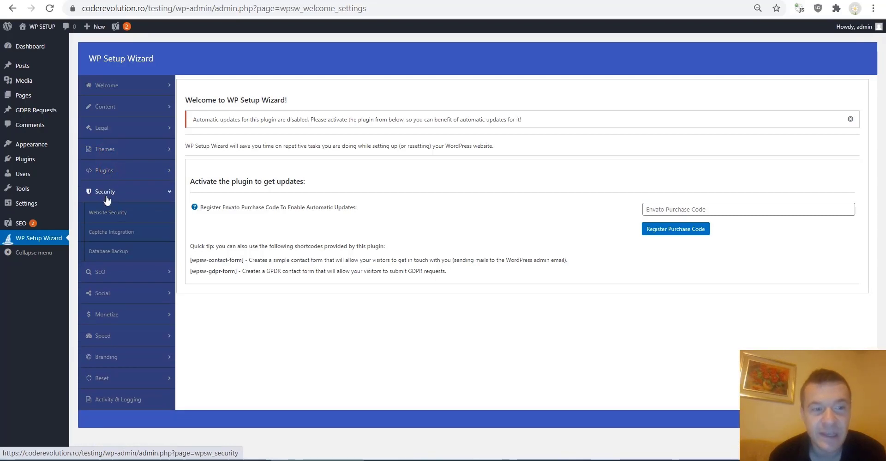
{"action": "left_click", "coordinate": [102, 213]}
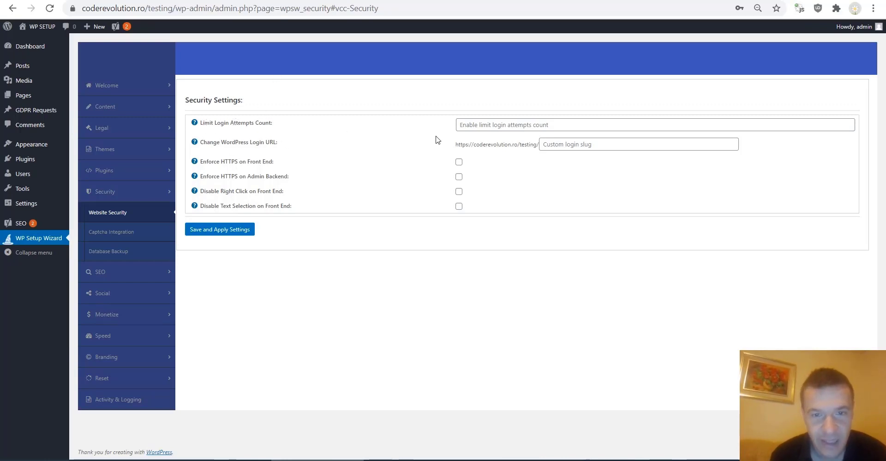
Step: Set the login attempts limit to 5, checking the option's help text
{"action": "left_click", "coordinate": [465, 125]}
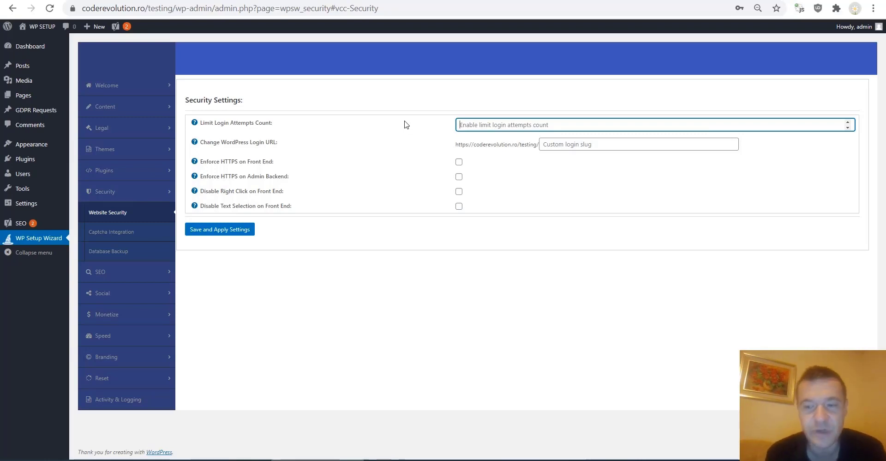
{"action": "type", "text": "5"}
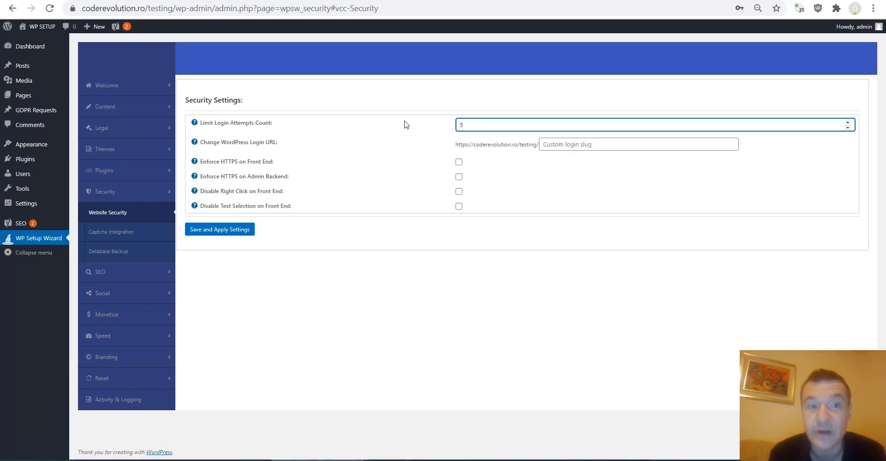
{"action": "mouse_move", "coordinate": [194, 122]}
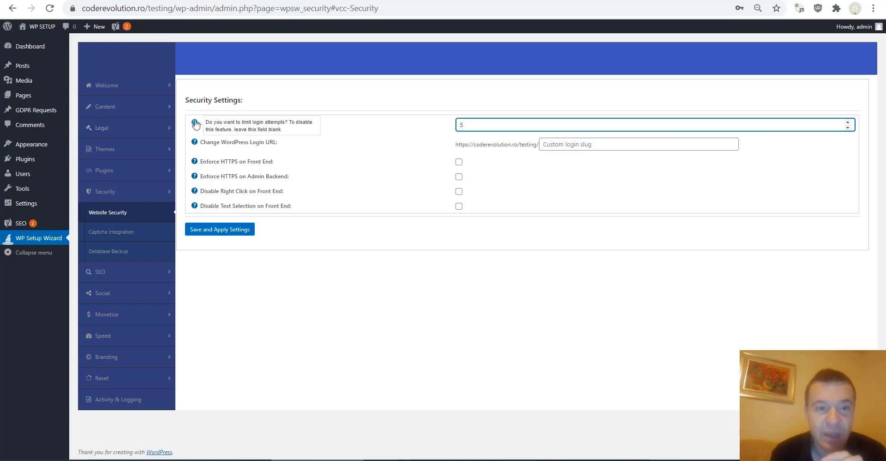
{"action": "left_click_drag", "start_coordinate": [474, 122], "coordinate": [415, 123]}
{"action": "key", "text": "BackSpace"}
{"action": "type", "text": "5"}
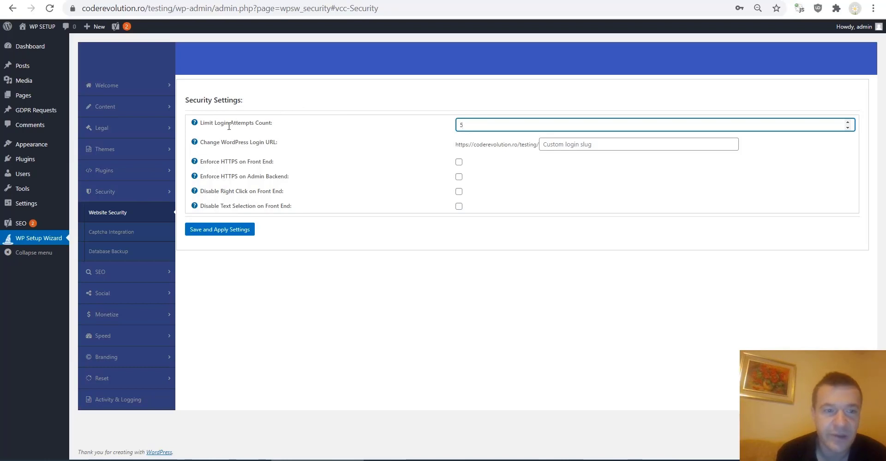
Step: Set the custom WordPress login slug to "login" and save and apply the security settings
{"action": "left_click", "coordinate": [547, 146]}
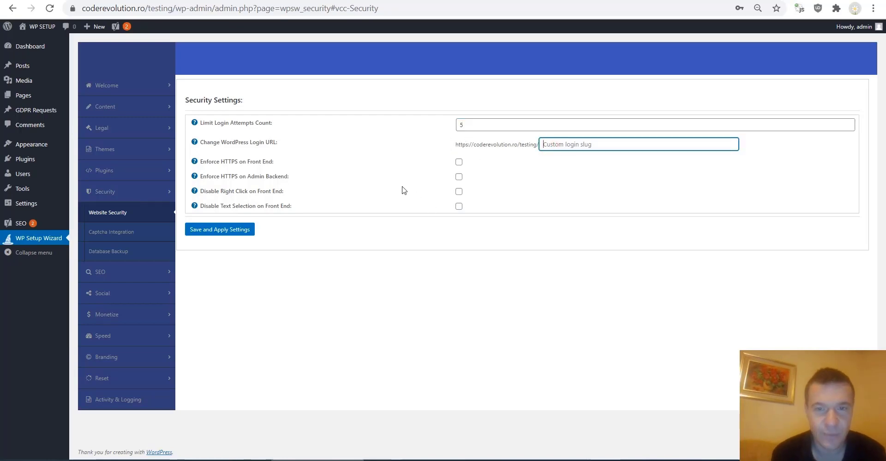
{"action": "type", "text": "login"}
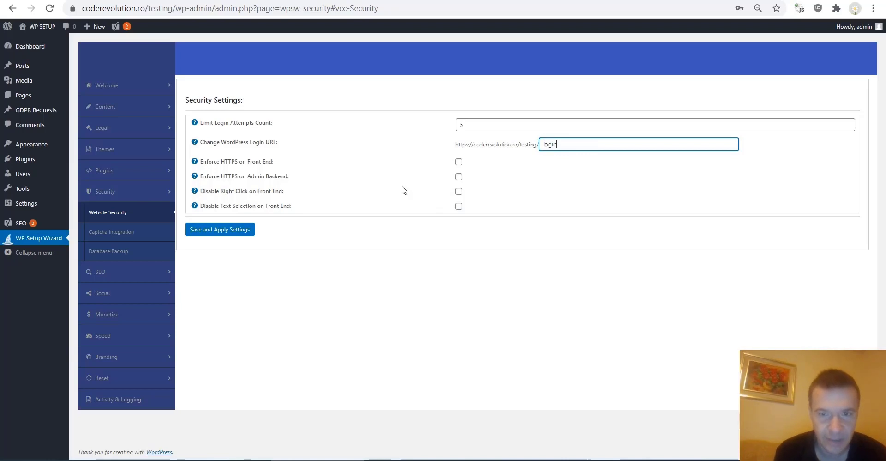
{"action": "left_click_drag", "start_coordinate": [455, 145], "coordinate": [540, 143]}
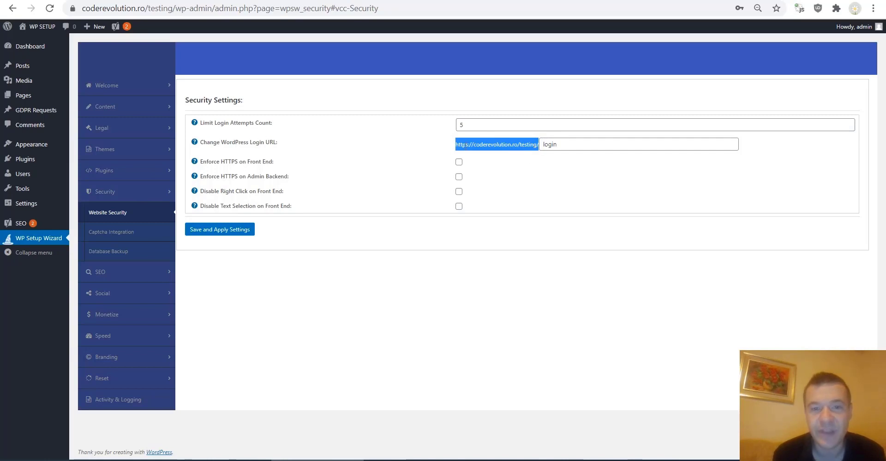
{"action": "left_click", "coordinate": [238, 230]}
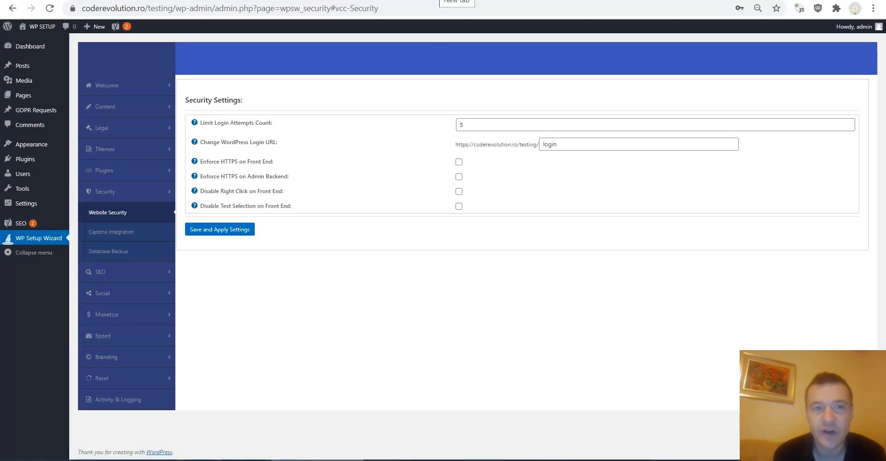
{"action": "left_click", "coordinate": [457, 1]}
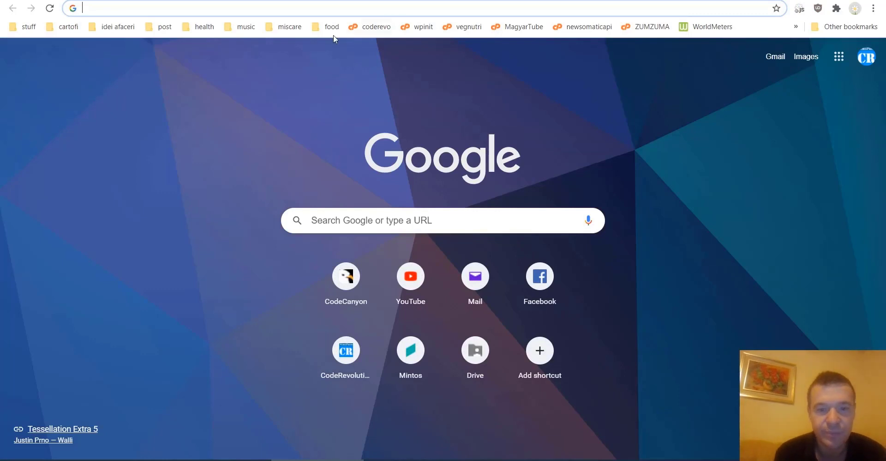
{"action": "left_click", "coordinate": [210, 8]}
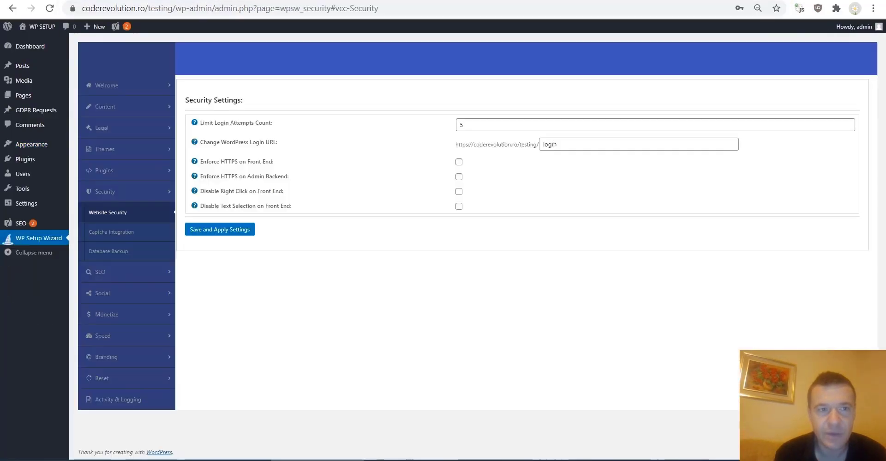
{"action": "left_click_drag", "start_coordinate": [457, 144], "coordinate": [538, 144]}
{"action": "key", "text": "ctrl+c"}
{"action": "key", "text": "ctrl+t"}
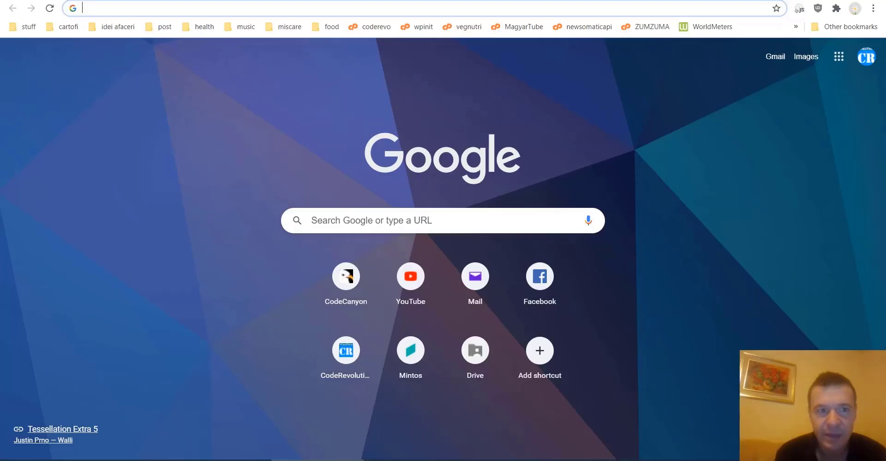
{"action": "key", "text": "ctrl+v"}
{"action": "type", "text": "lon"}
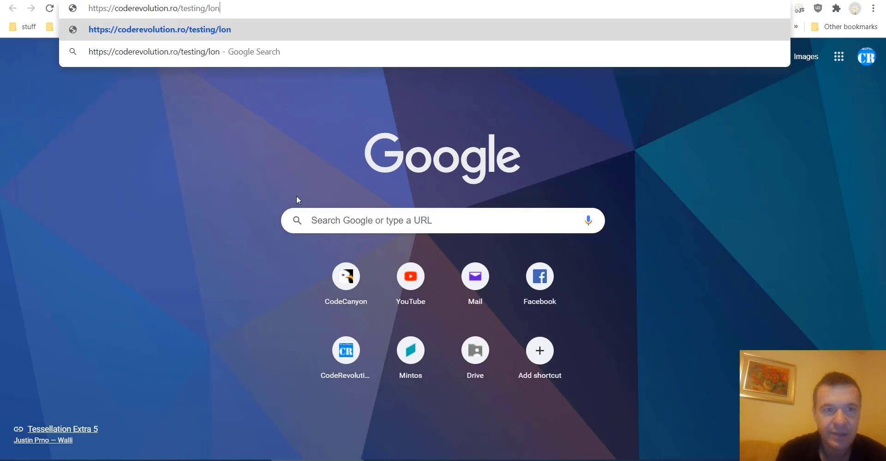
{"action": "key", "text": "BackSpace"}
{"action": "type", "text": "gin"}
{"action": "key", "text": "BackSpace"}
{"action": "type", "text": "n"}
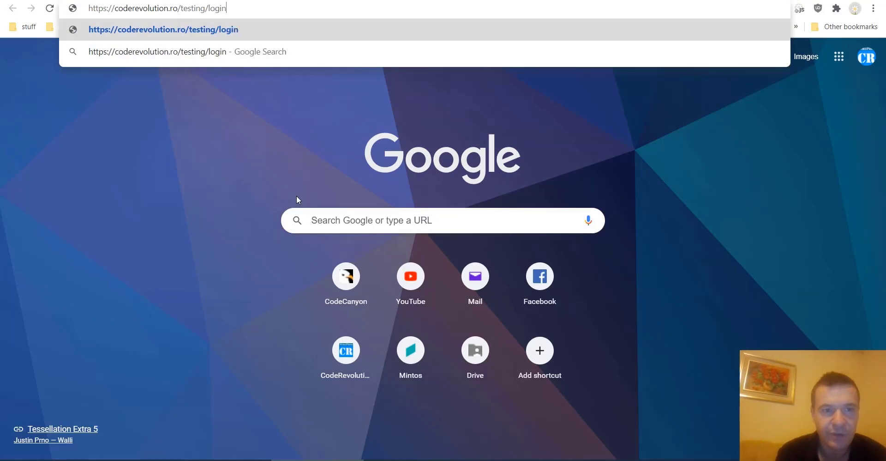
{"action": "key", "text": "Return"}
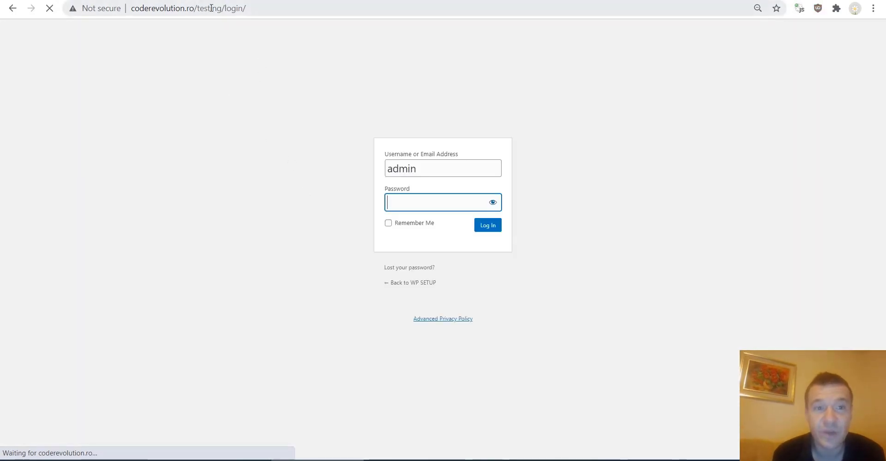
Step: Test the default login address coderevolution.ro/testing/wp-login.php, and return to the security settings
{"action": "left_click_drag", "start_coordinate": [224, 8], "coordinate": [267, 8]}
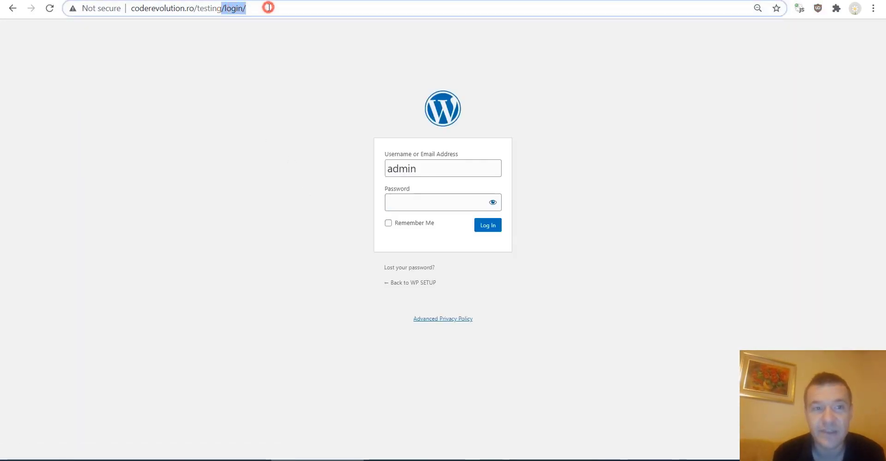
{"action": "type", "text": "wp-l"}
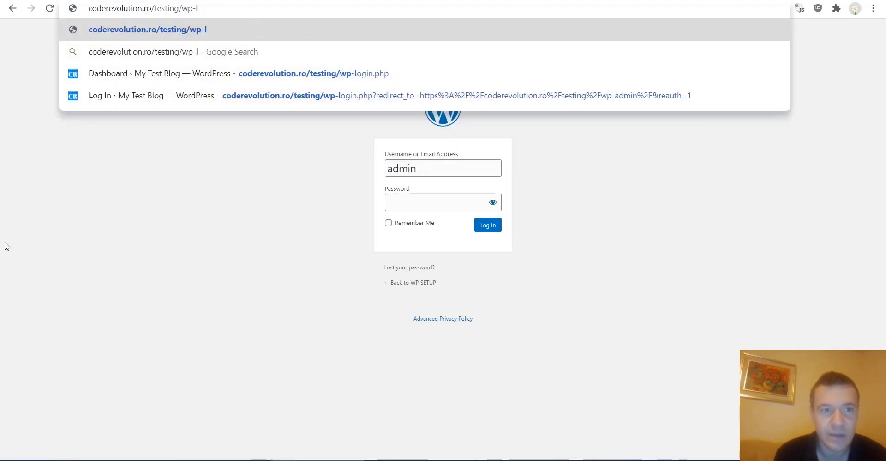
{"action": "type", "text": "ogin.php"}
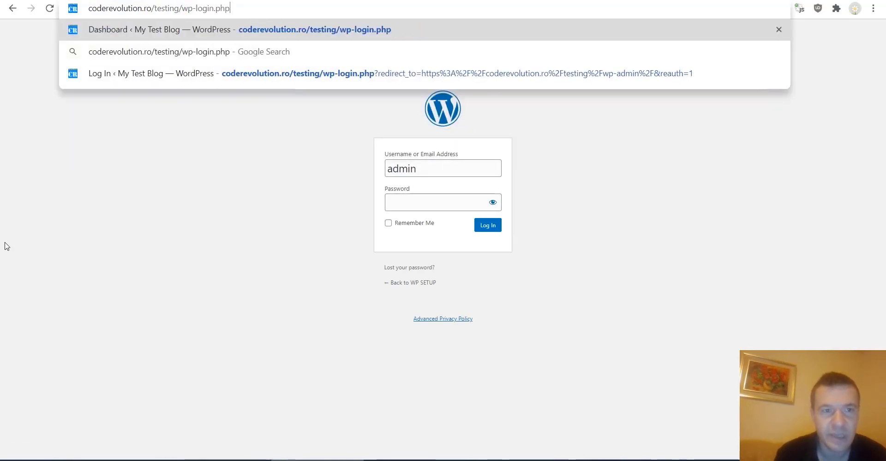
{"action": "key", "text": "Return"}
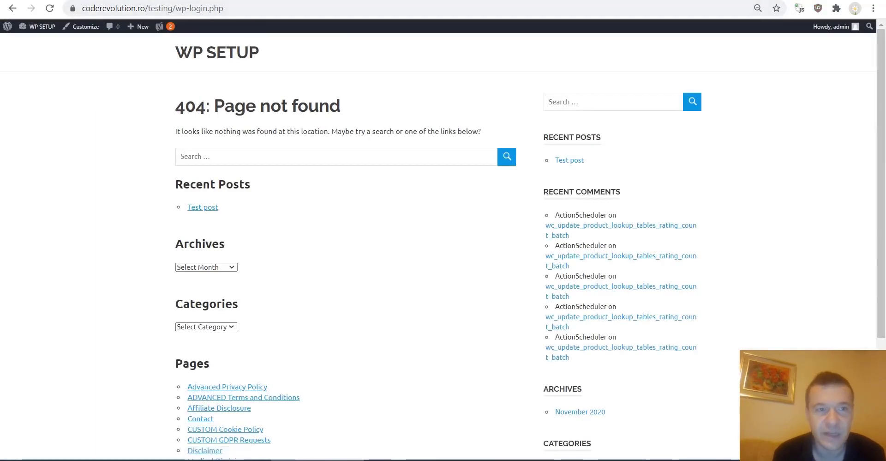
{"action": "left_click", "coordinate": [100, 1]}
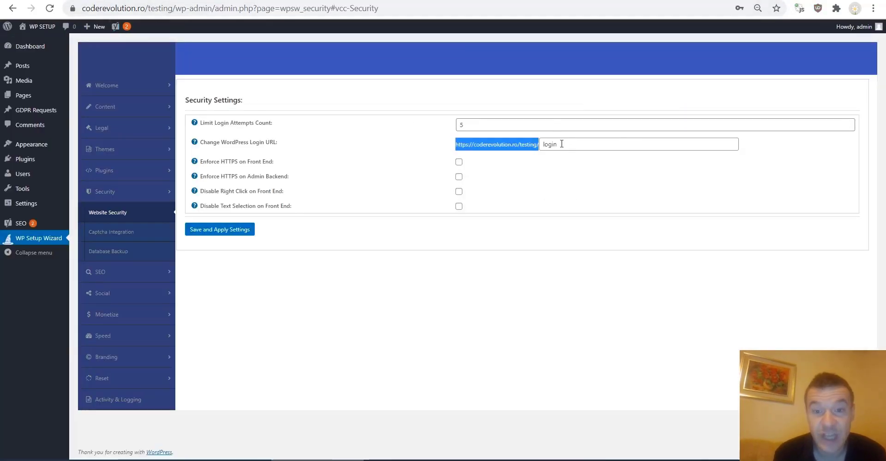
{"action": "left_click", "coordinate": [224, 143]}
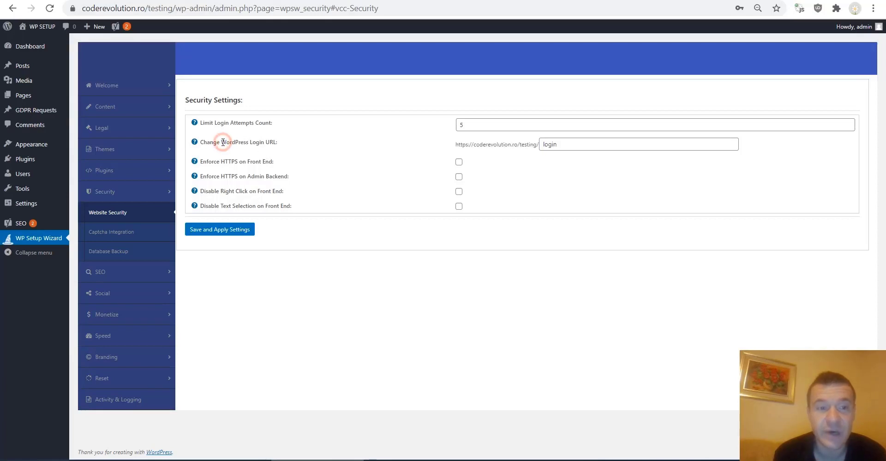
{"action": "left_click_drag", "start_coordinate": [223, 143], "coordinate": [275, 145]}
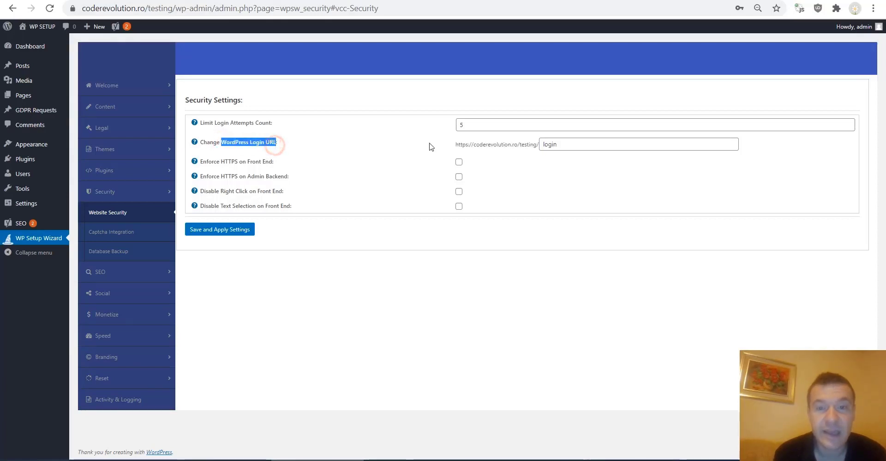
{"action": "left_click", "coordinate": [375, 135]}
{"action": "left_click", "coordinate": [557, 141]}
{"action": "left_click_drag", "start_coordinate": [557, 142], "coordinate": [535, 143]}
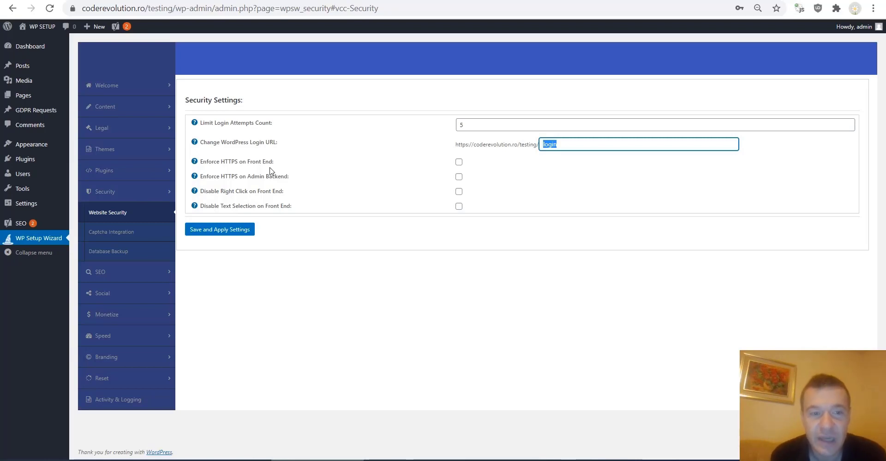
Step: Enable HTTPS enforcement on both the front end and the admin backend
{"action": "left_click", "coordinate": [459, 162]}
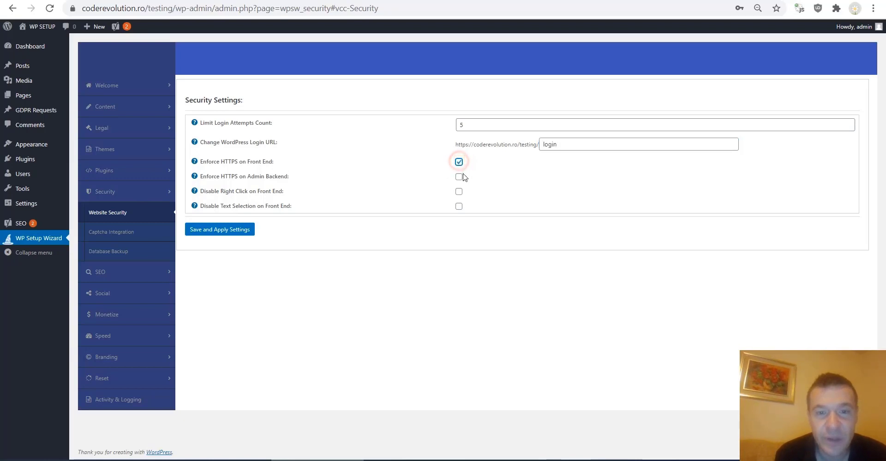
{"action": "left_click", "coordinate": [459, 177]}
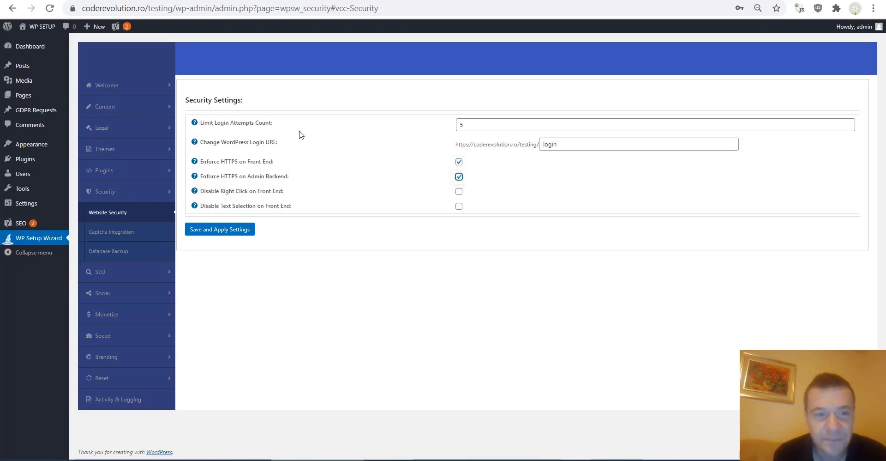
{"action": "double_click", "coordinate": [222, 162]}
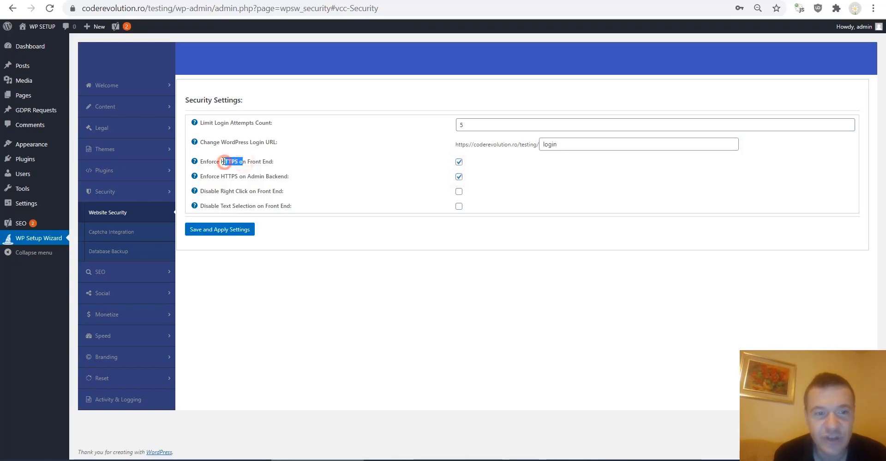
{"action": "left_click", "coordinate": [223, 160]}
{"action": "double_click", "coordinate": [226, 161]}
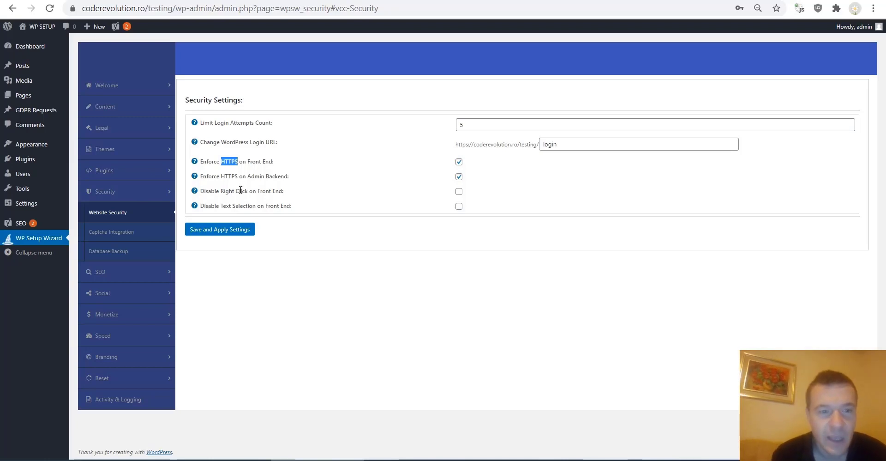
Step: Enable the options disabling right click and text selection on the front end, and save and apply the settings
{"action": "left_click", "coordinate": [458, 191]}
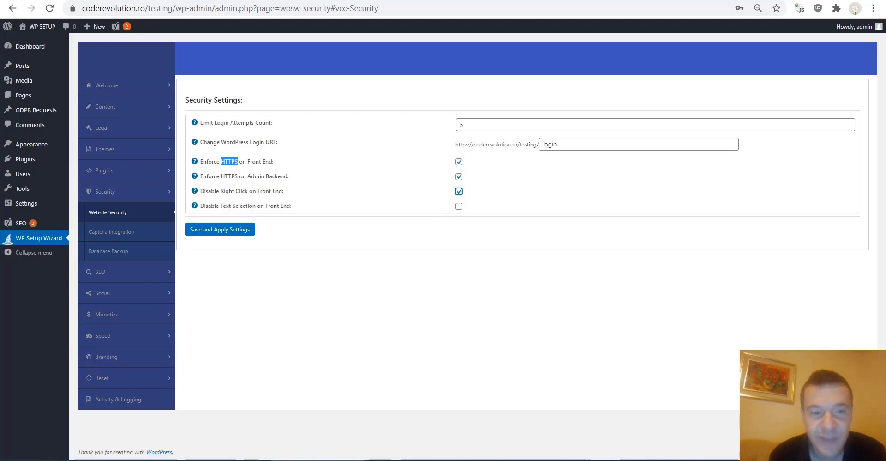
{"action": "left_click", "coordinate": [458, 206]}
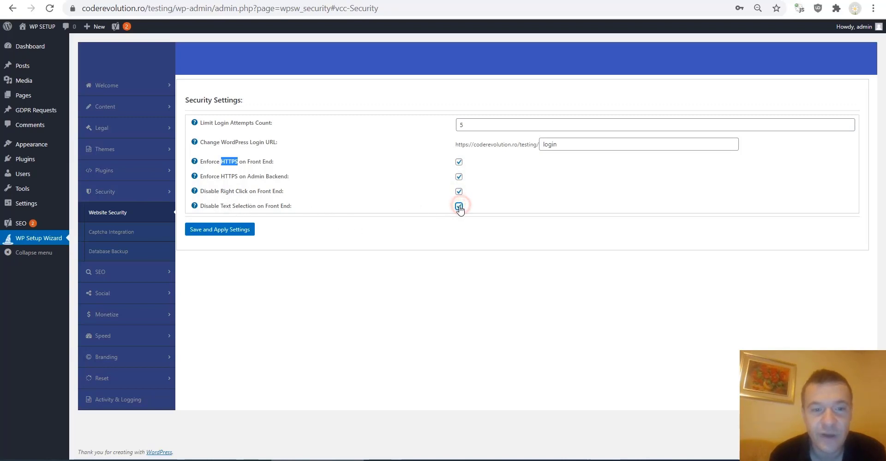
{"action": "left_click", "coordinate": [213, 230]}
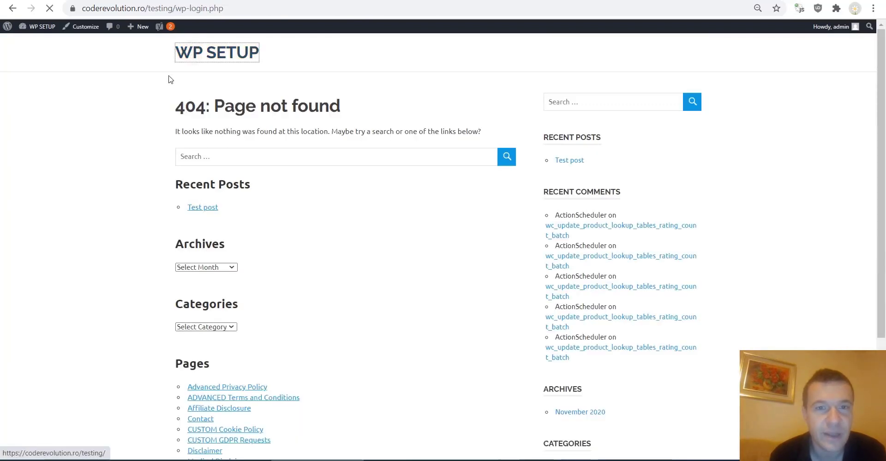
Step: Open the "Test post" on the site's front end and test whether the context menu is blocked on its text
{"action": "left_click", "coordinate": [206, 132]}
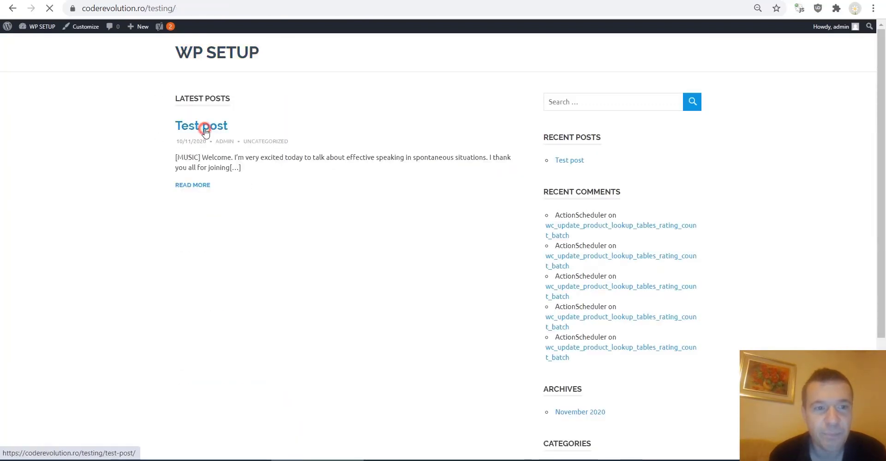
{"action": "left_click", "coordinate": [229, 157]}
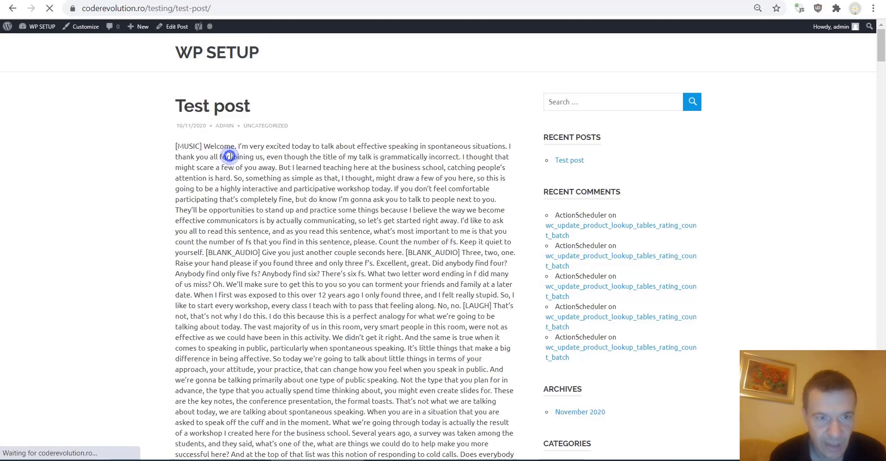
{"action": "left_click", "coordinate": [125, 158]}
{"action": "left_click", "coordinate": [190, 173]}
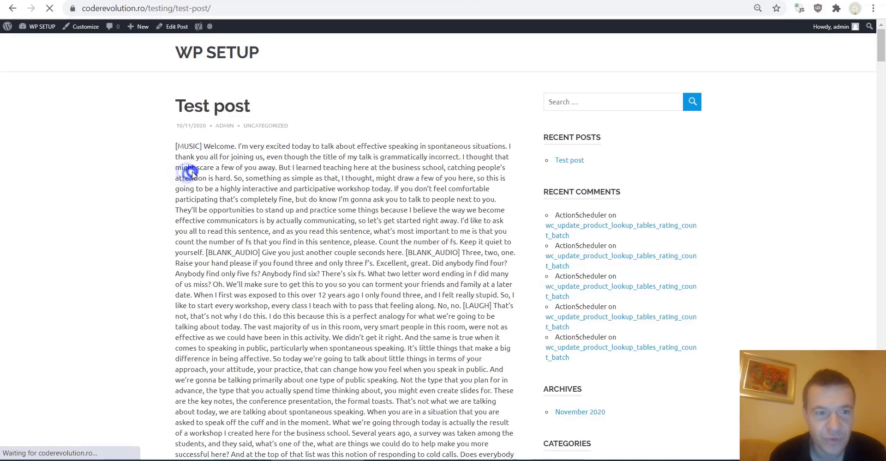
Step: Test whether text selection is blocked on the body text of the "Test post", and return to the plugin's security settings
{"action": "left_click", "coordinate": [162, 218]}
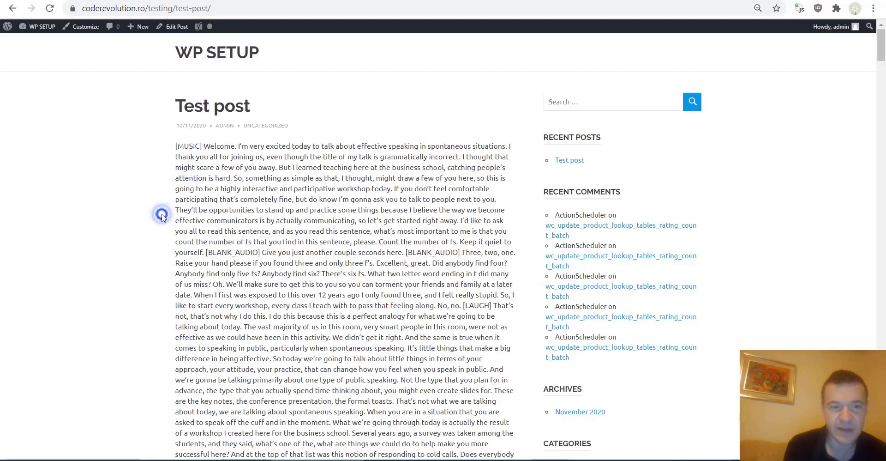
{"action": "left_click", "coordinate": [269, 213]}
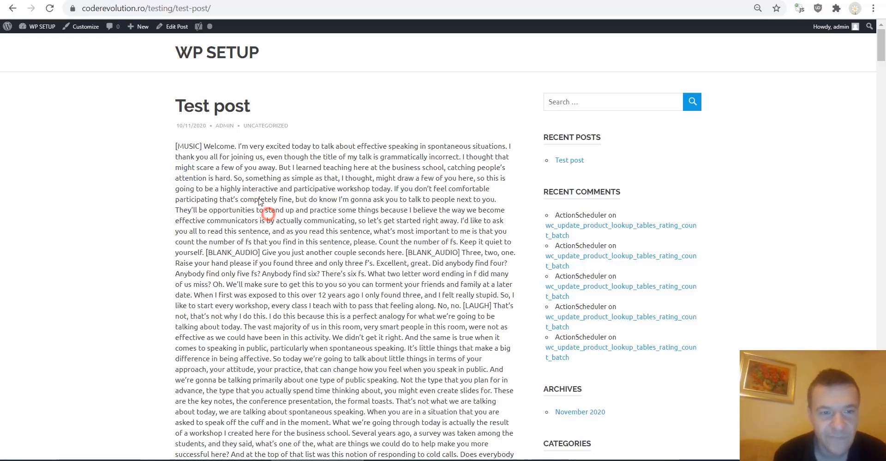
{"action": "left_click", "coordinate": [364, 298]}
{"action": "left_click", "coordinate": [332, 289]}
{"action": "left_click", "coordinate": [356, 333]}
{"action": "left_click", "coordinate": [343, 285]}
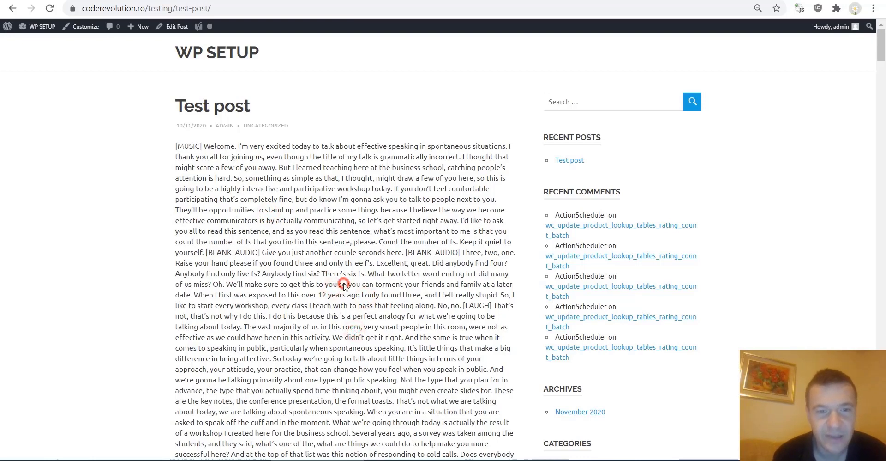
{"action": "left_click", "coordinate": [338, 253]}
{"action": "left_click", "coordinate": [372, 313]}
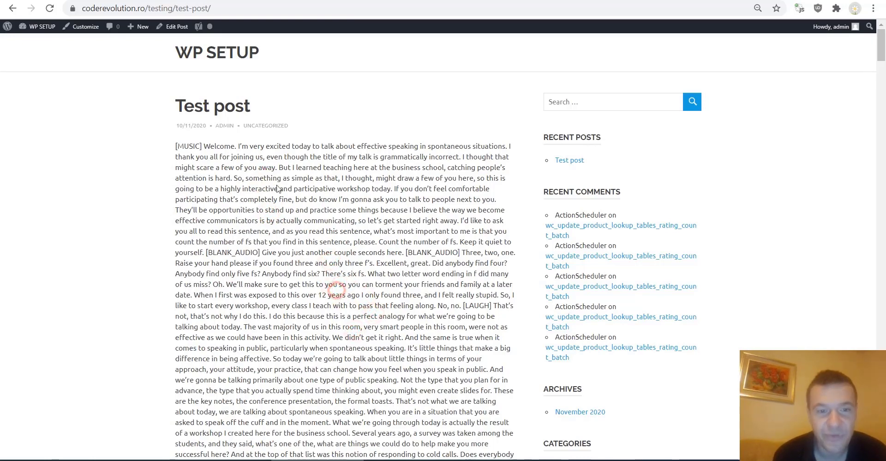
{"action": "left_click", "coordinate": [378, 296]}
{"action": "left_click", "coordinate": [342, 228]}
{"action": "left_click", "coordinate": [375, 285]}
{"action": "left_click", "coordinate": [341, 274]}
{"action": "left_click", "coordinate": [354, 286]}
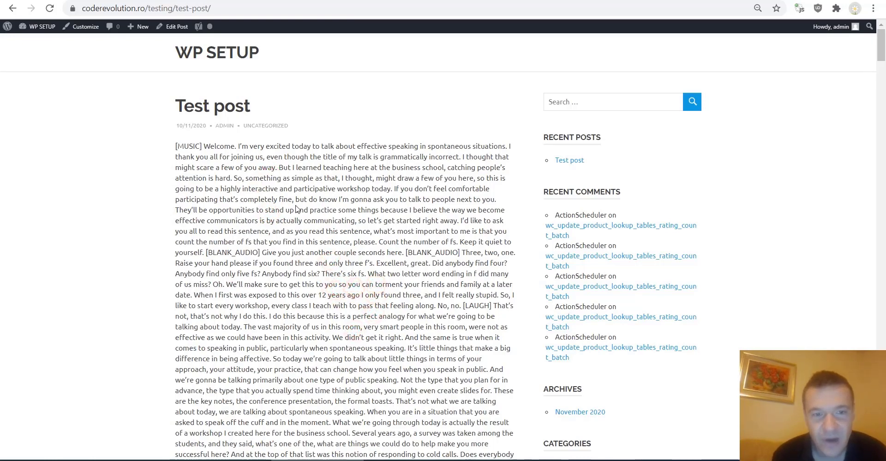
{"action": "left_click", "coordinate": [300, 223]}
{"action": "left_click", "coordinate": [351, 256]}
{"action": "left_click", "coordinate": [360, 277]}
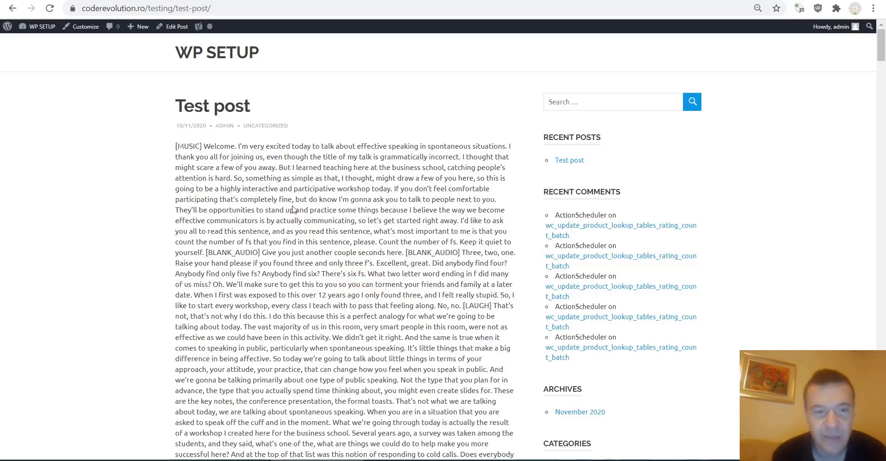
{"action": "left_click", "coordinate": [256, 180]}
{"action": "left_click", "coordinate": [330, 242]}
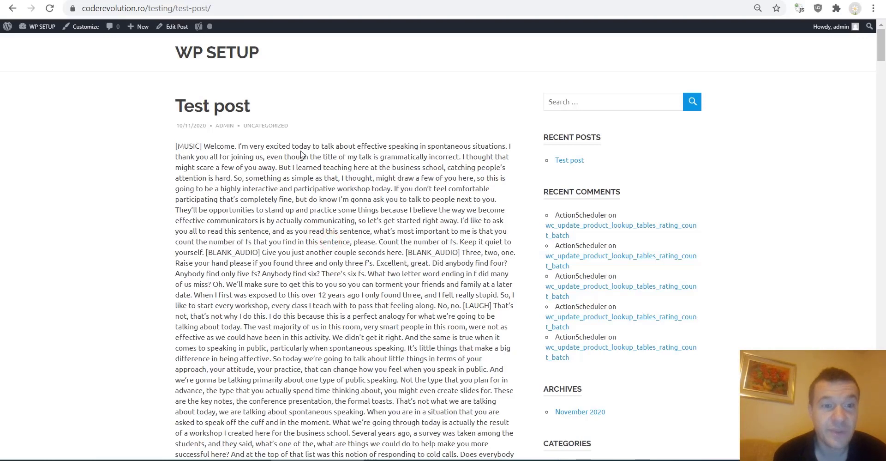
{"action": "left_click", "coordinate": [201, 154]}
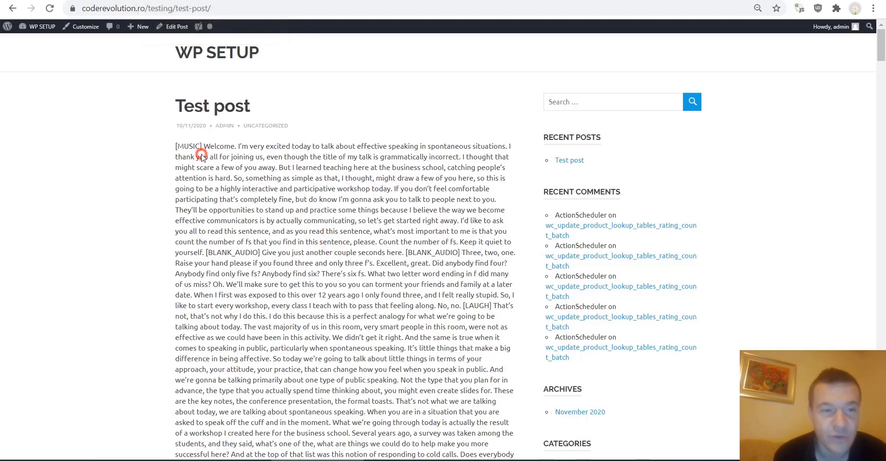
{"action": "left_click", "coordinate": [309, 275]}
{"action": "left_click", "coordinate": [344, 309]}
{"action": "left_click", "coordinate": [296, 189]}
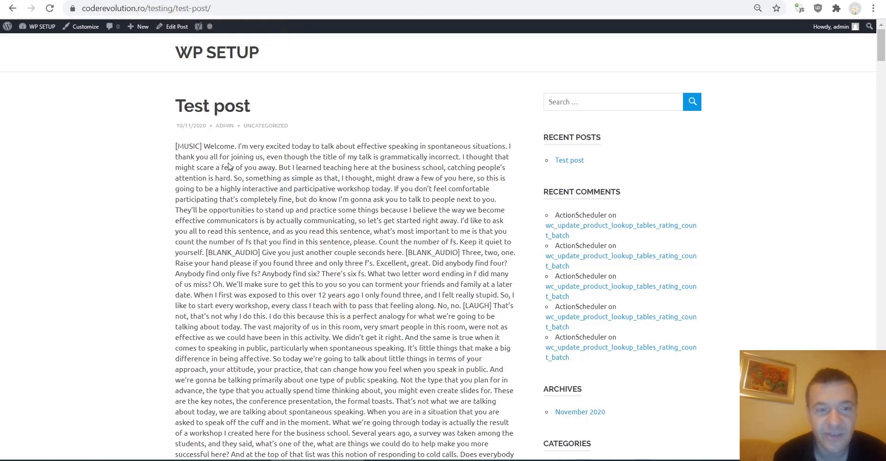
{"action": "left_click", "coordinate": [354, 316]}
{"action": "left_click", "coordinate": [267, 225]}
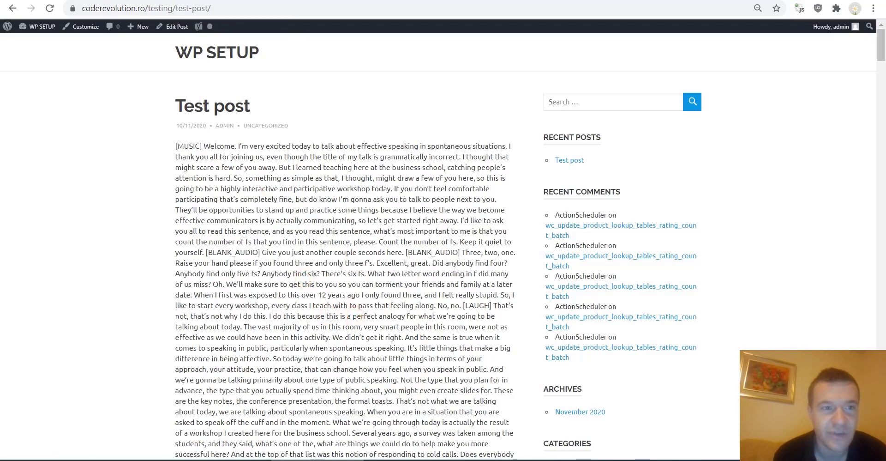
{"action": "key", "text": "alt+Left"}
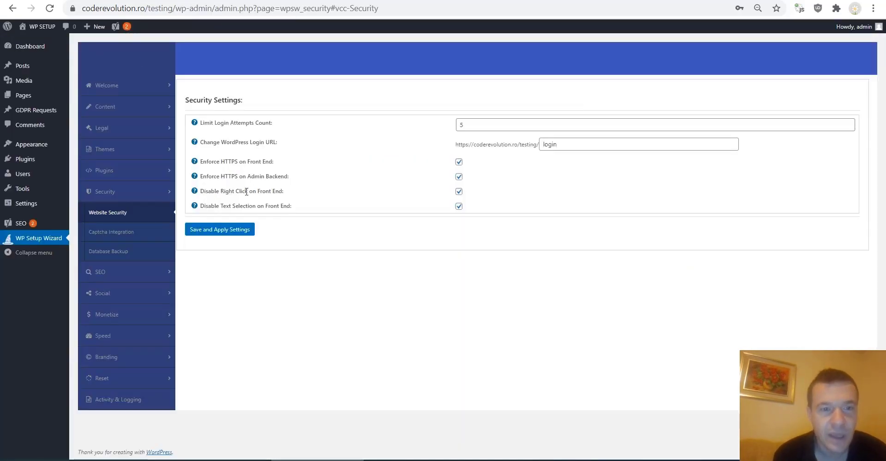
Step: Open the Captcha Integration settings and examine the captcha options for the [wpsw-gdpr-form] shortcode, login form and comments form
{"action": "left_click", "coordinate": [129, 232]}
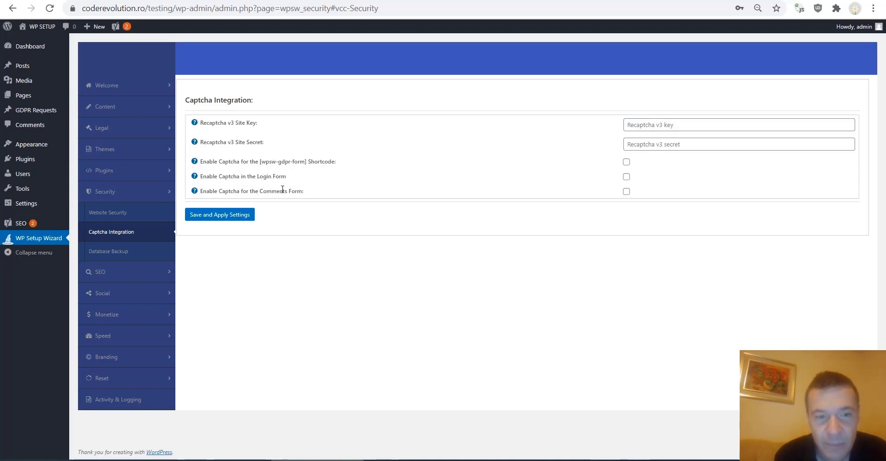
{"action": "left_click_drag", "start_coordinate": [262, 160], "coordinate": [306, 162]}
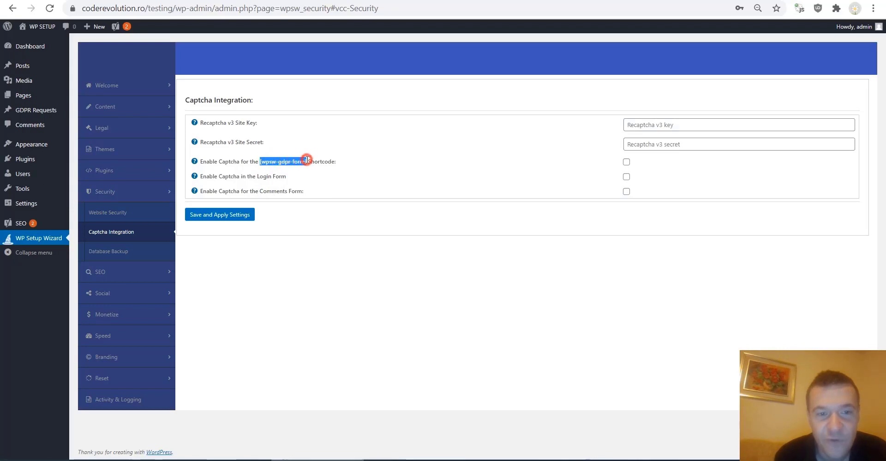
{"action": "left_click", "coordinate": [292, 180]}
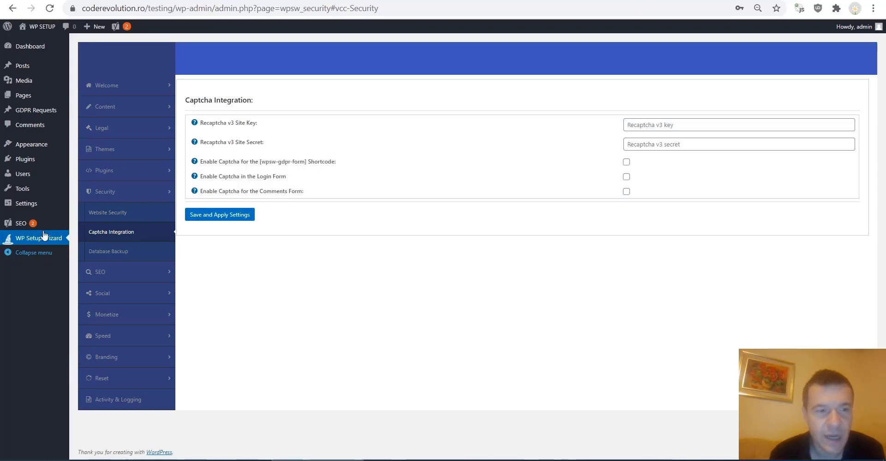
Step: Run a full database backup from the Database Backup settings, open the resulting SQL file, and return to the settings
{"action": "left_click", "coordinate": [95, 253]}
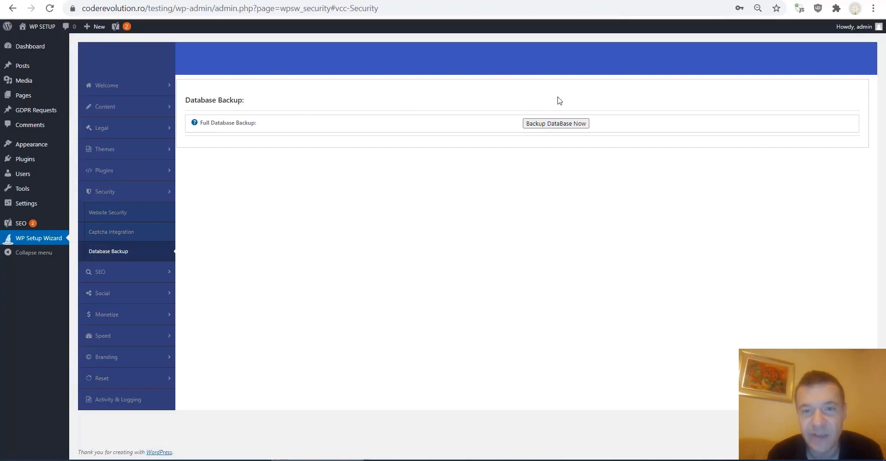
{"action": "left_click", "coordinate": [547, 125]}
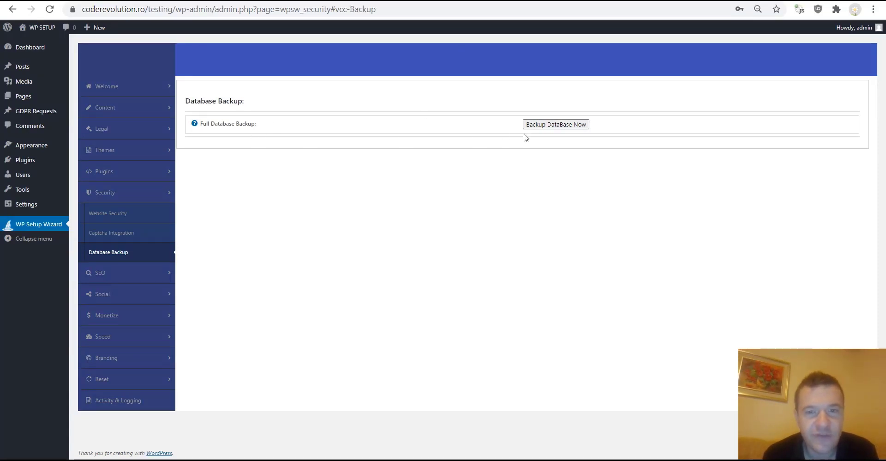
{"action": "left_click", "coordinate": [553, 128]}
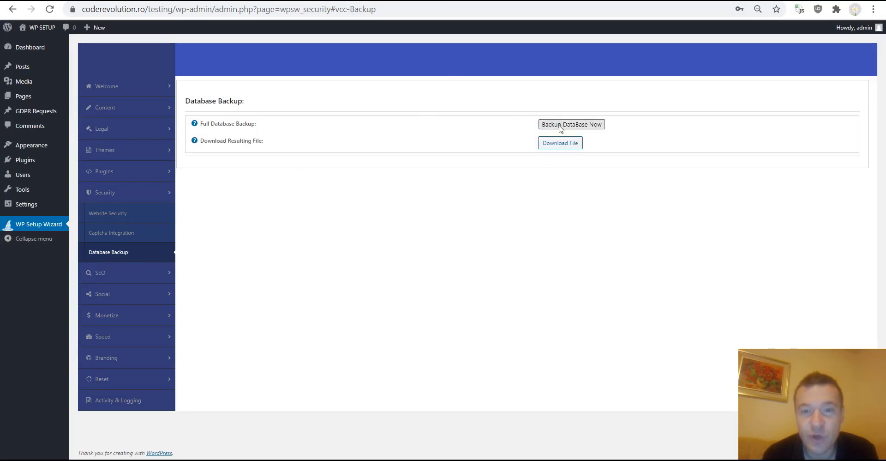
{"action": "left_click", "coordinate": [552, 147]}
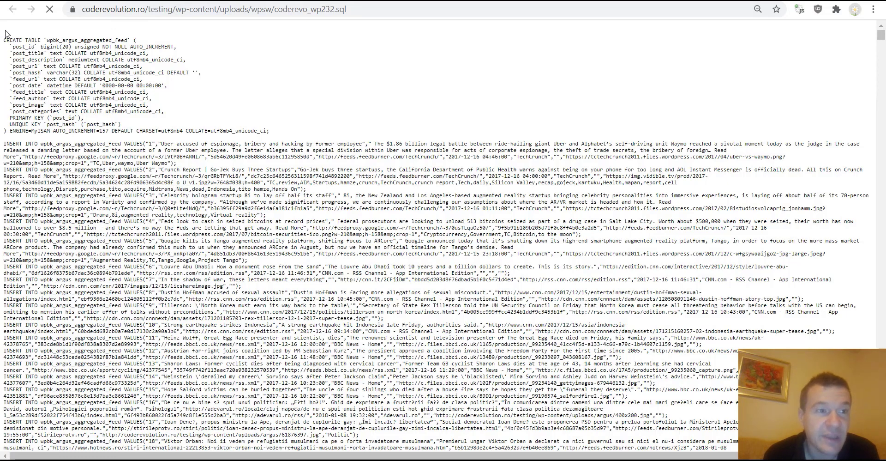
{"action": "left_click", "coordinate": [13, 9]}
Step: Open the MySQL batch commands page linked in the Full Database Backup help note, and look at the SQL backup file again
{"action": "mouse_move", "coordinate": [195, 141]}
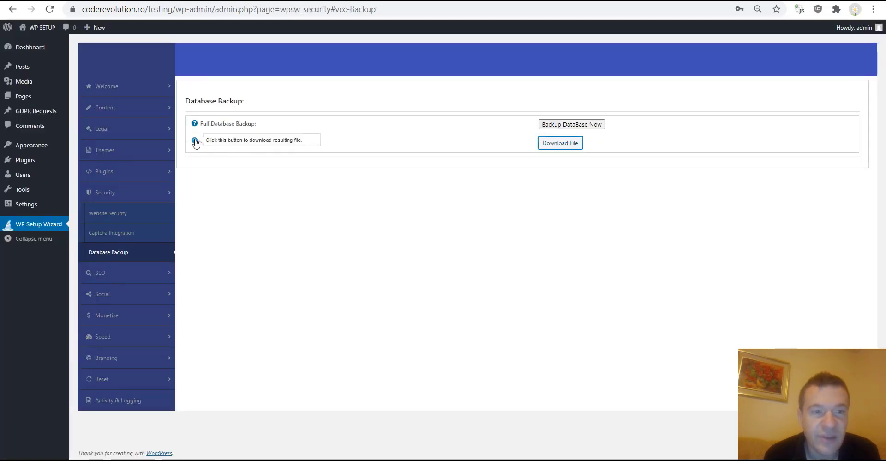
{"action": "mouse_move", "coordinate": [195, 125]}
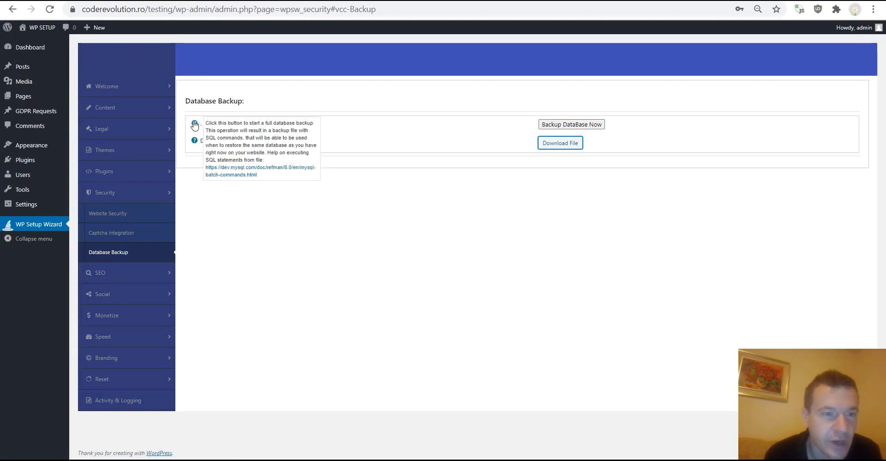
{"action": "left_click", "coordinate": [225, 168]}
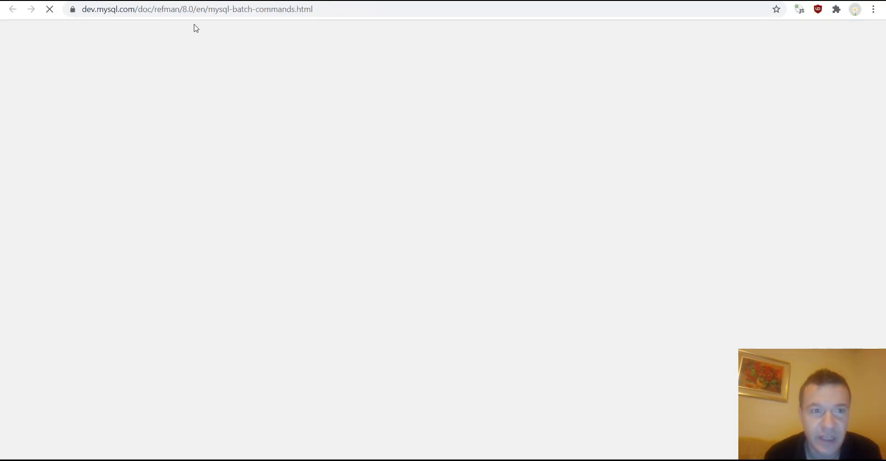
{"action": "left_click", "coordinate": [162, 0]}
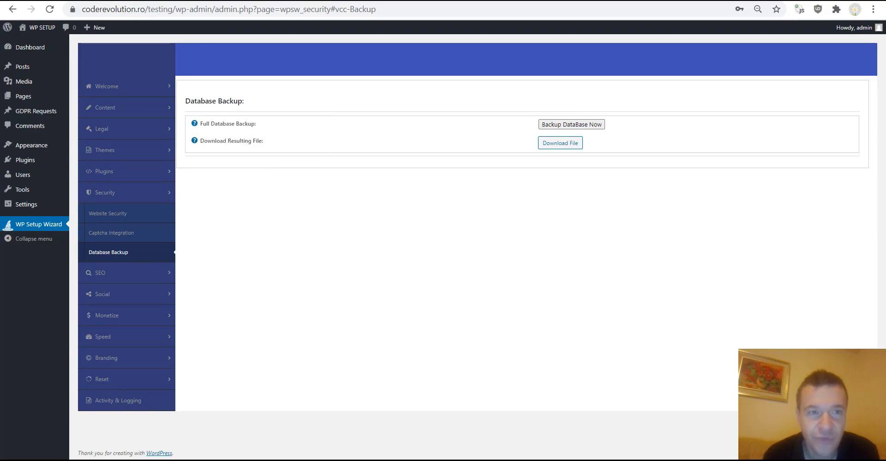
{"action": "left_click", "coordinate": [258, 0]}
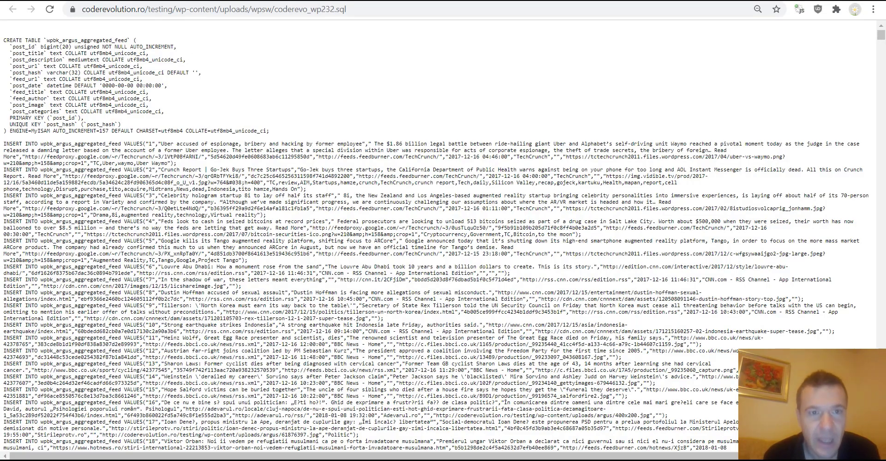
Step: Examine the MySQL manual page on executing SQL statements from a text file, close it, and reread the Full Database Backup help note
{"action": "left_click", "coordinate": [138, 0]}
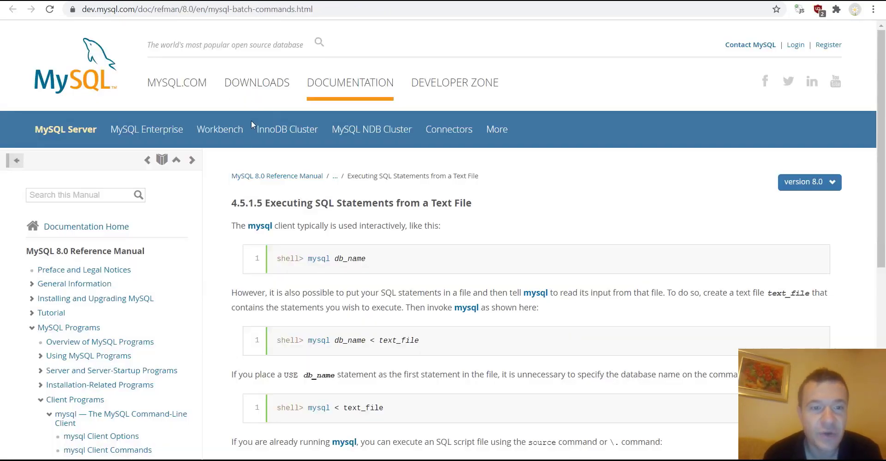
{"action": "scroll", "coordinate": [251, 139], "scroll_direction": "down", "scroll_amount": 5}
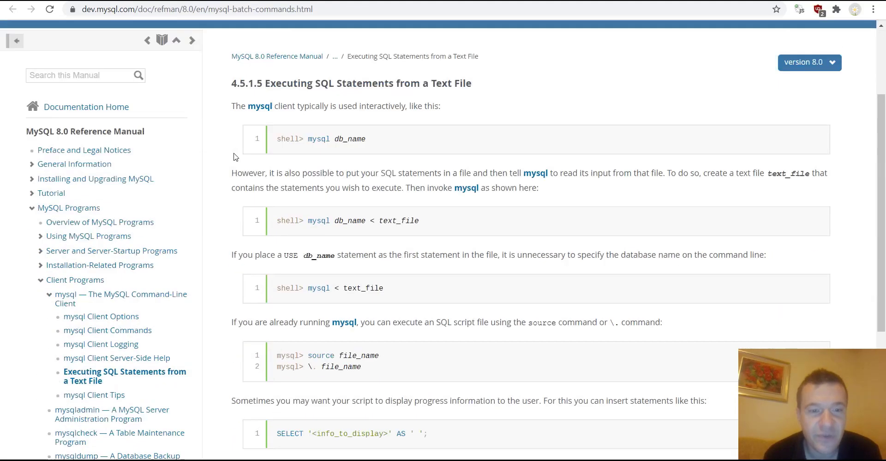
{"action": "scroll", "coordinate": [231, 157], "scroll_direction": "up", "scroll_amount": 5}
{"action": "key", "text": "ctrl+w"}
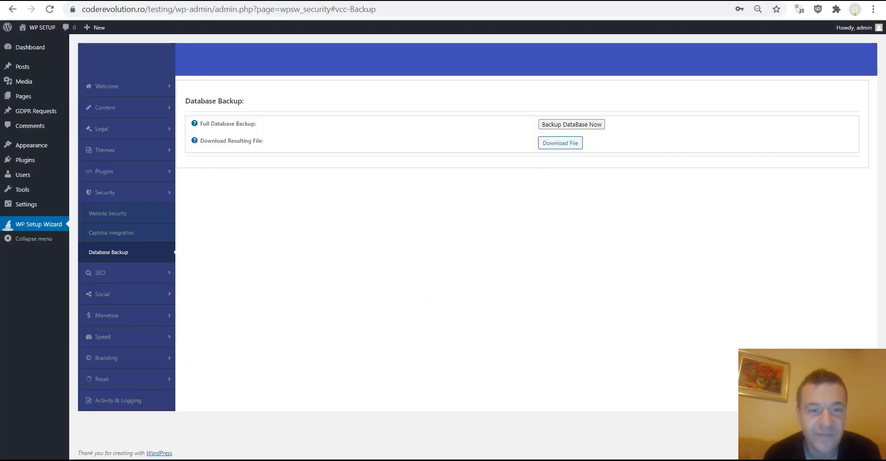
{"action": "mouse_move", "coordinate": [195, 126]}
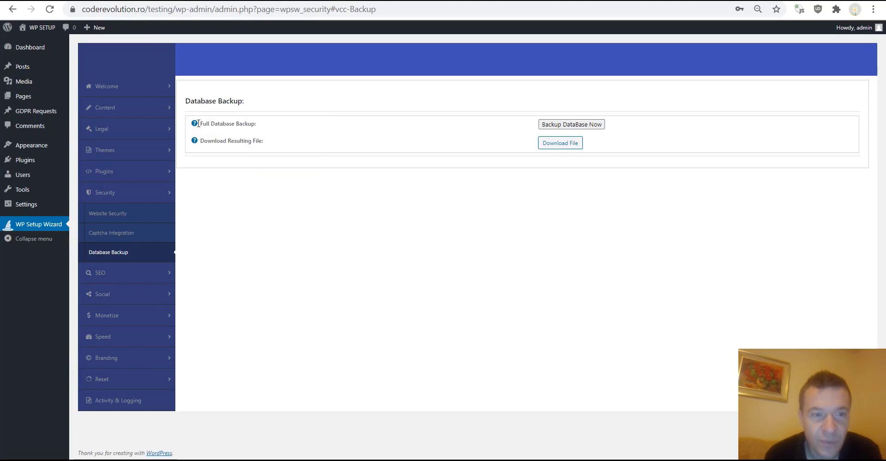
{"action": "mouse_move", "coordinate": [193, 124]}
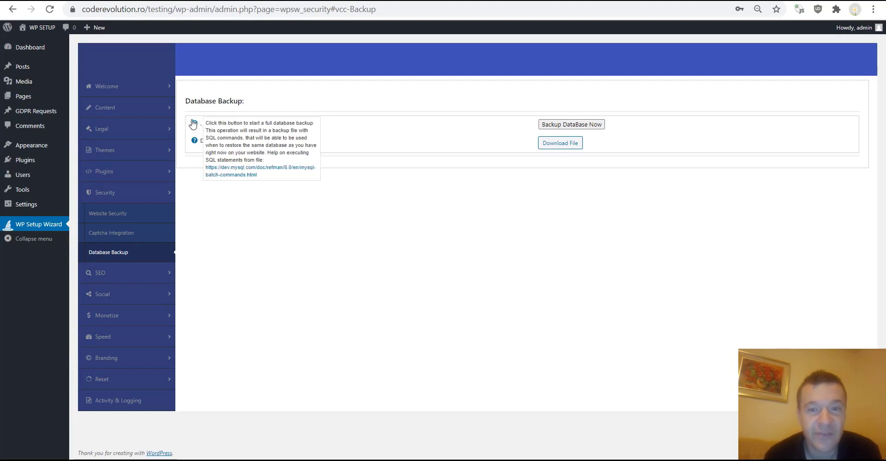